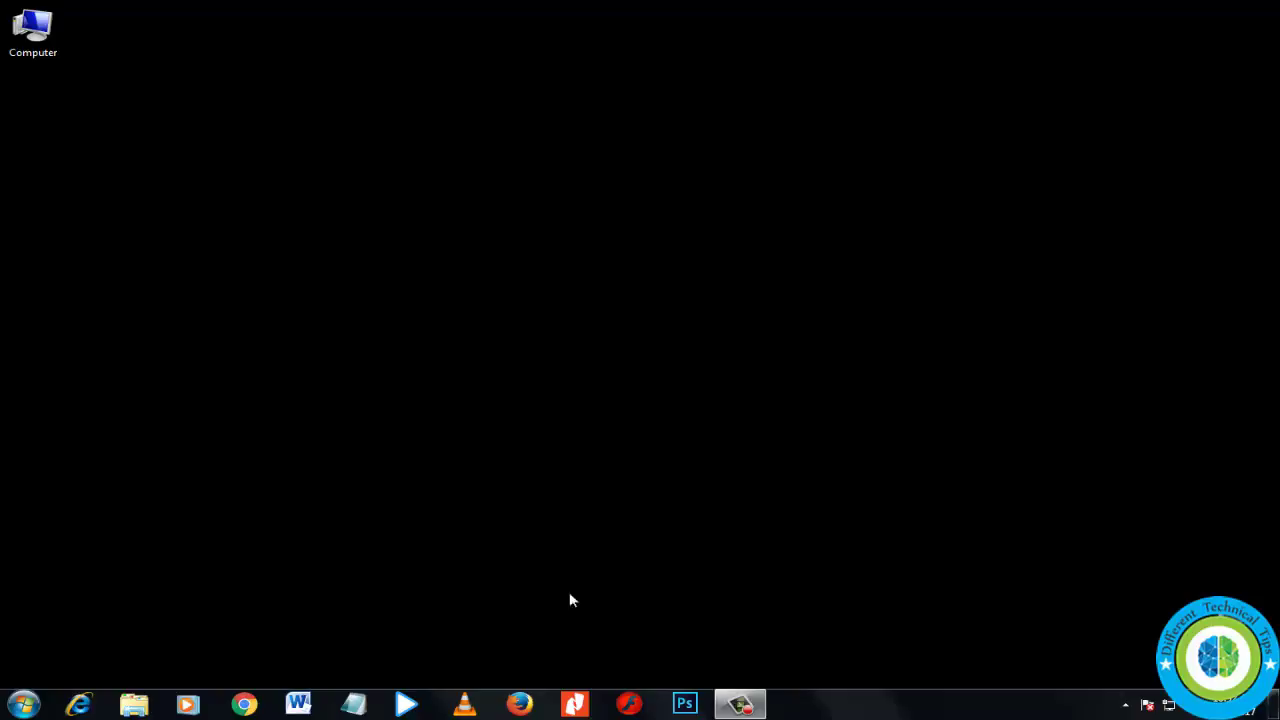
Launch the browser, go to gmail.com and sign in to the Gmail account.
{"action": "left_click", "coordinate": [243, 707]}
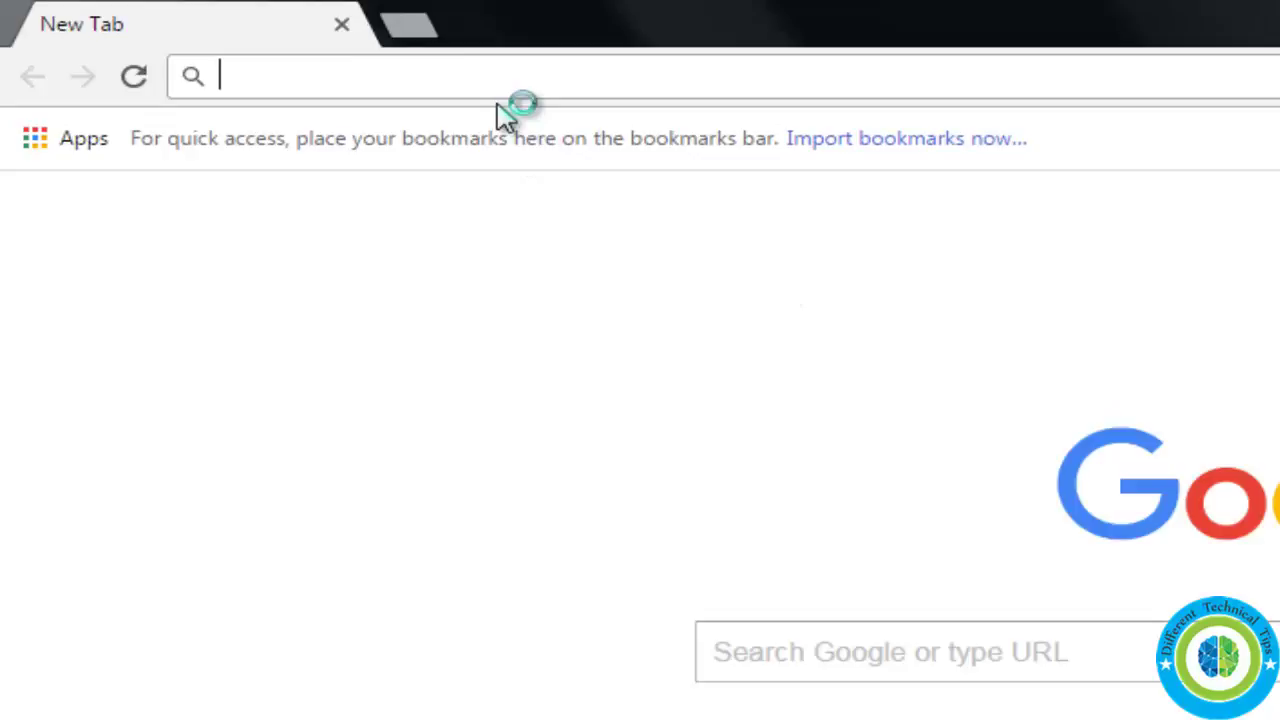
{"action": "type", "text": "gmail.com"}
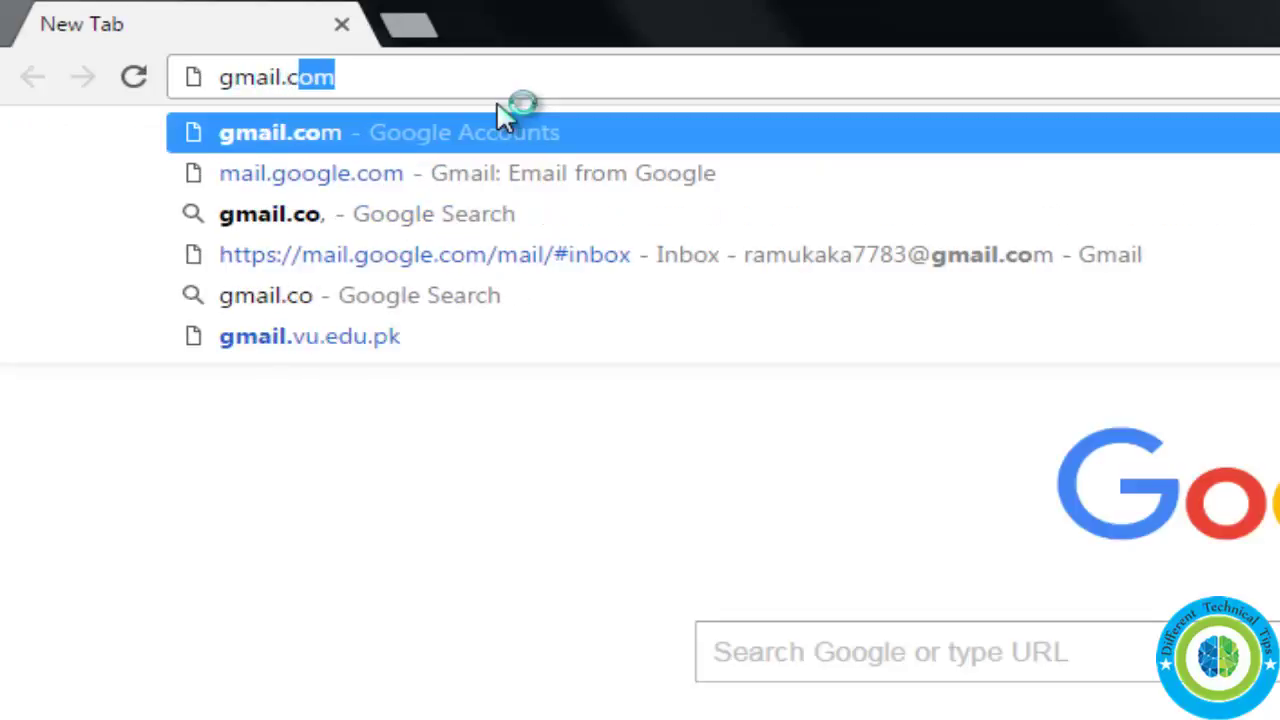
{"action": "key", "text": "Return"}
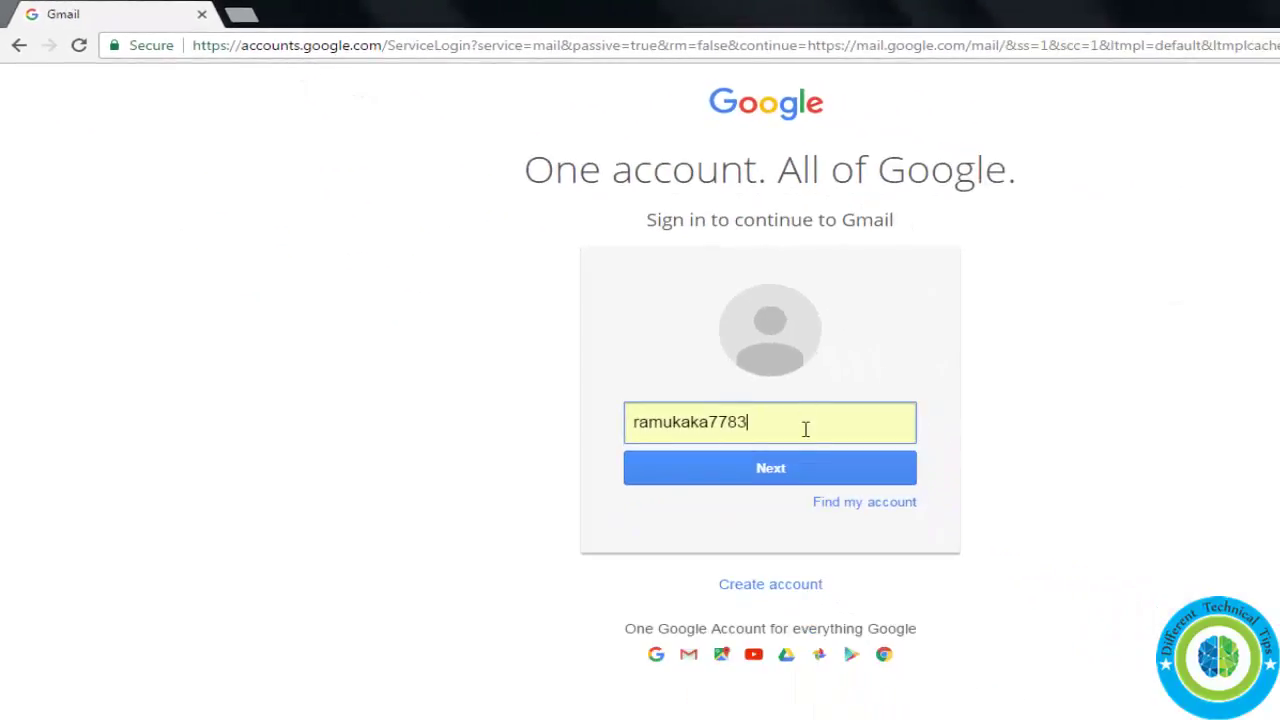
{"action": "left_click", "coordinate": [789, 472]}
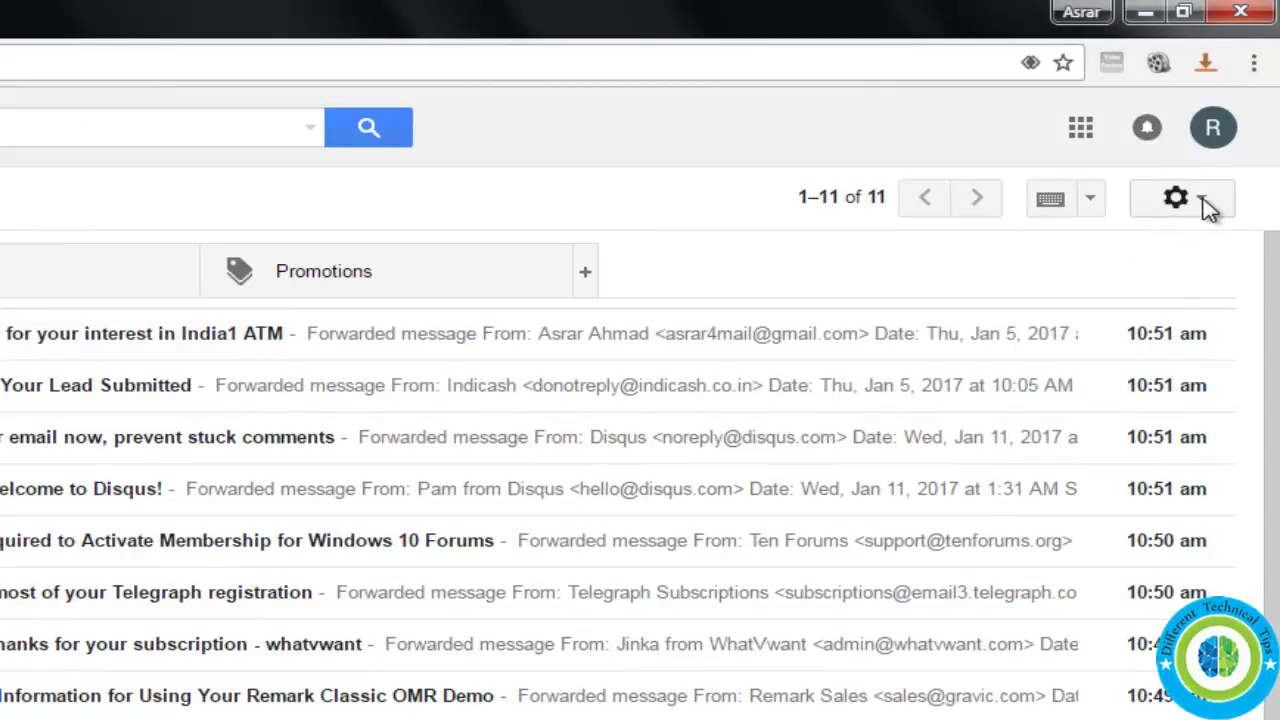
Show the Offline page of Gmail's full settings.
{"action": "left_click", "coordinate": [1195, 203]}
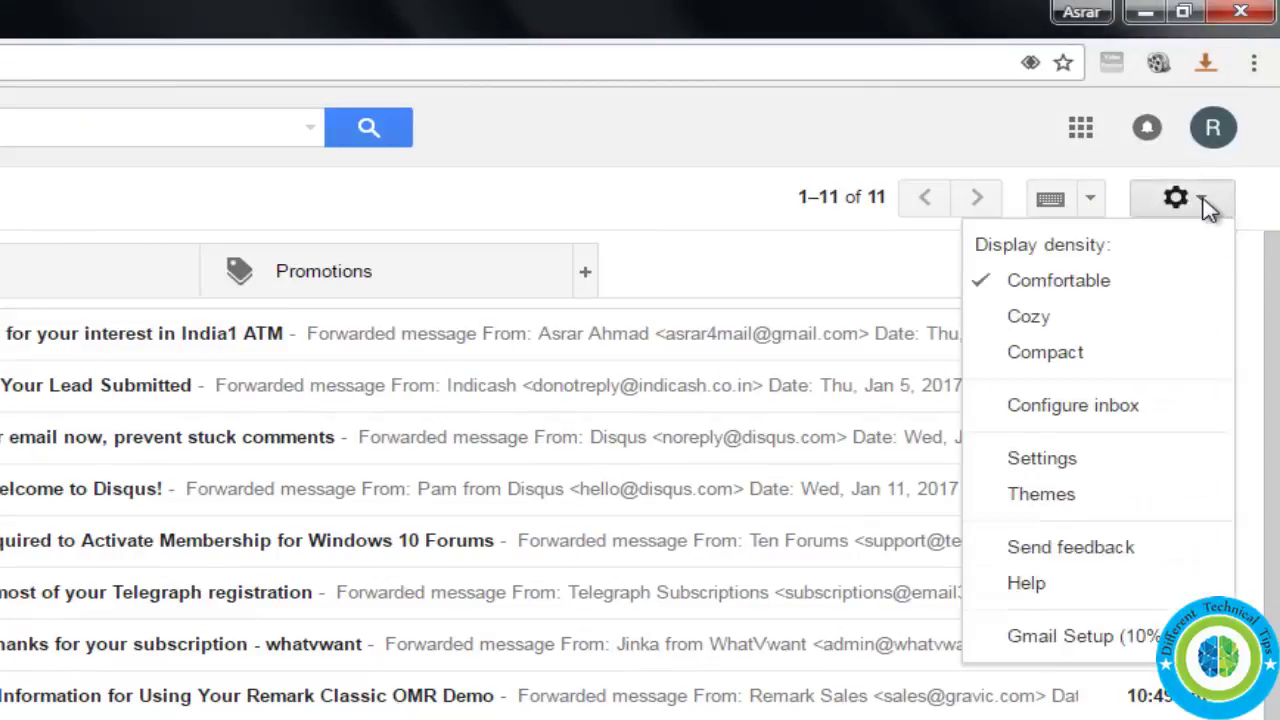
{"action": "left_click", "coordinate": [1042, 462]}
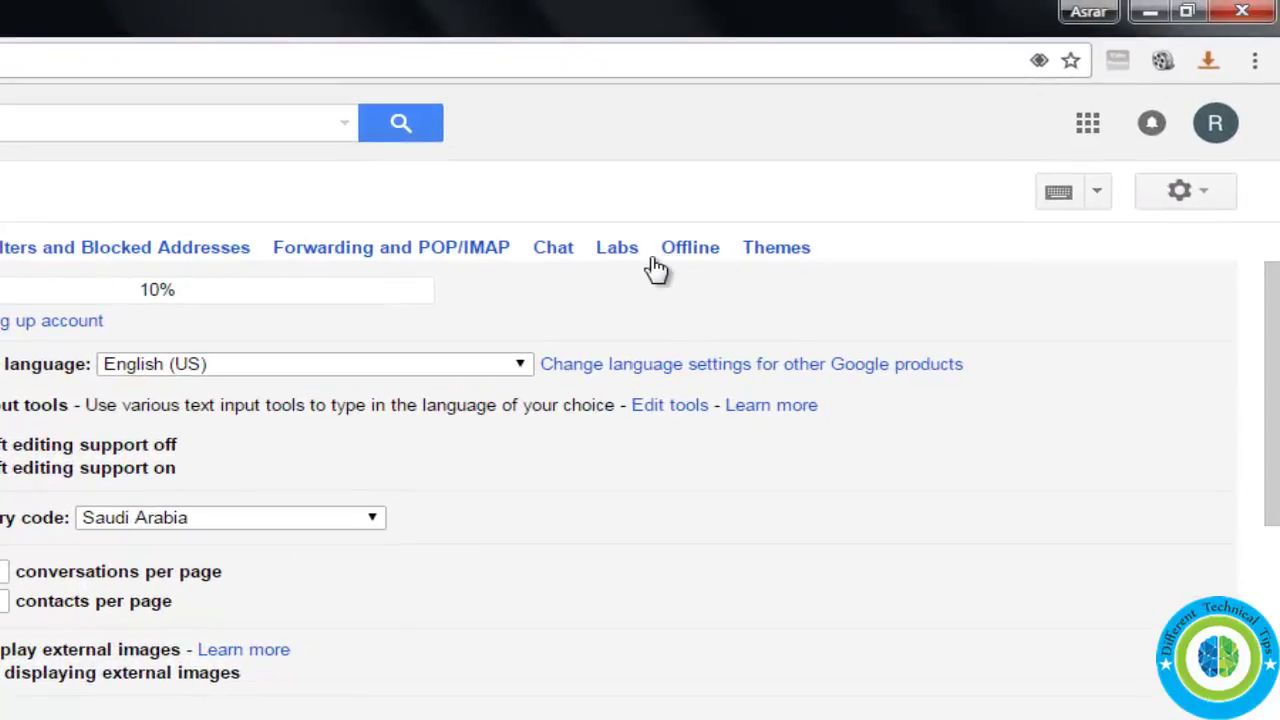
{"action": "left_click", "coordinate": [695, 250]}
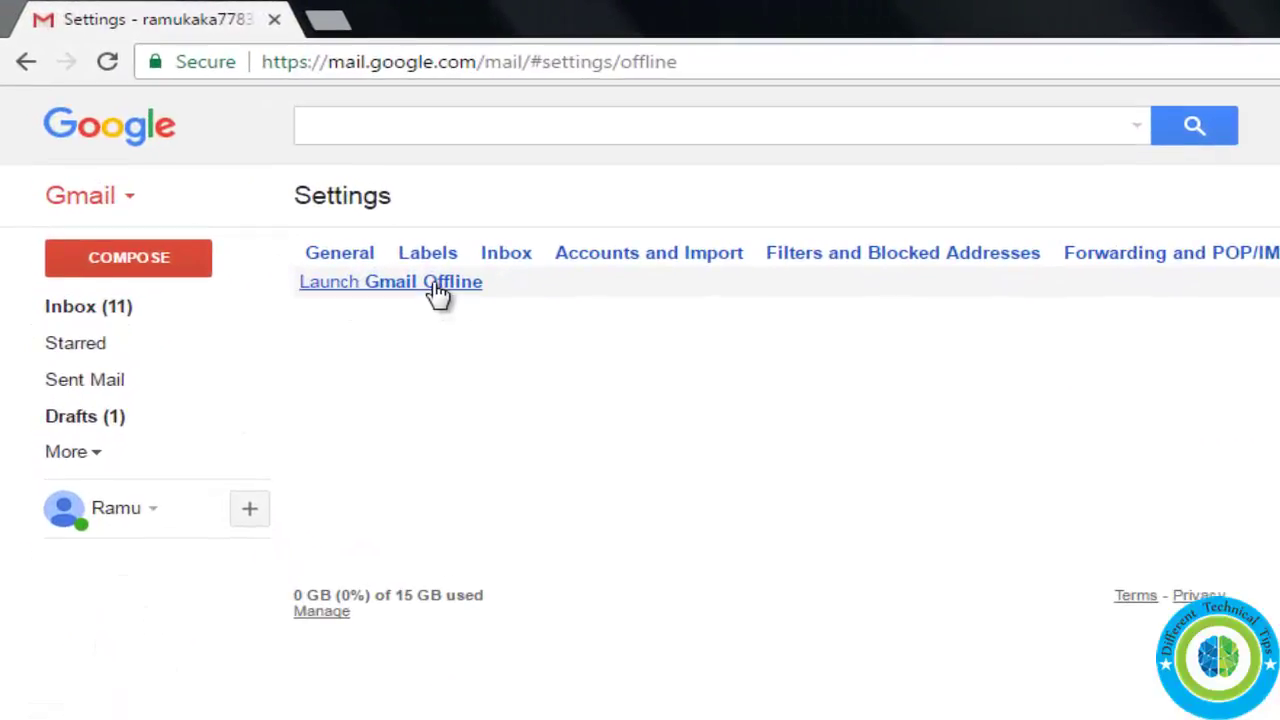
Launch Gmail Offline from settings and review its Chrome Web Store page.
{"action": "left_click", "coordinate": [438, 284]}
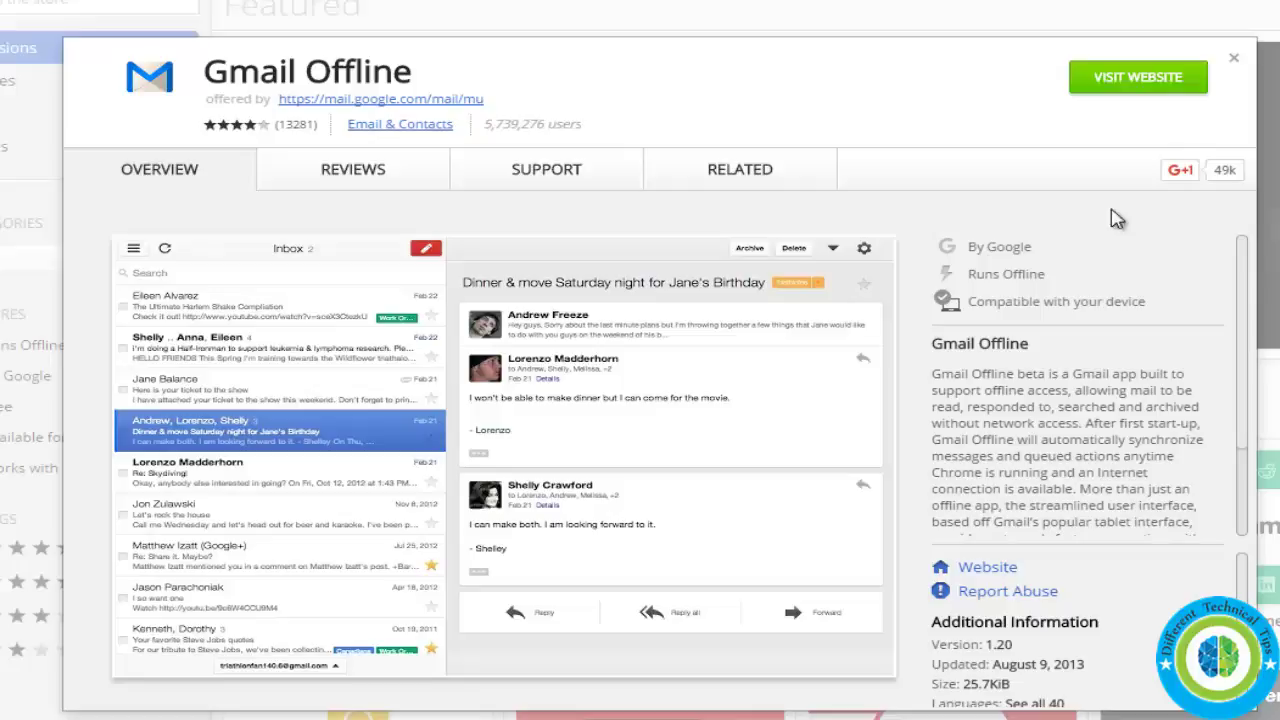
{"action": "scroll", "coordinate": [1100, 258], "scroll_direction": "down", "scroll_amount": 2}
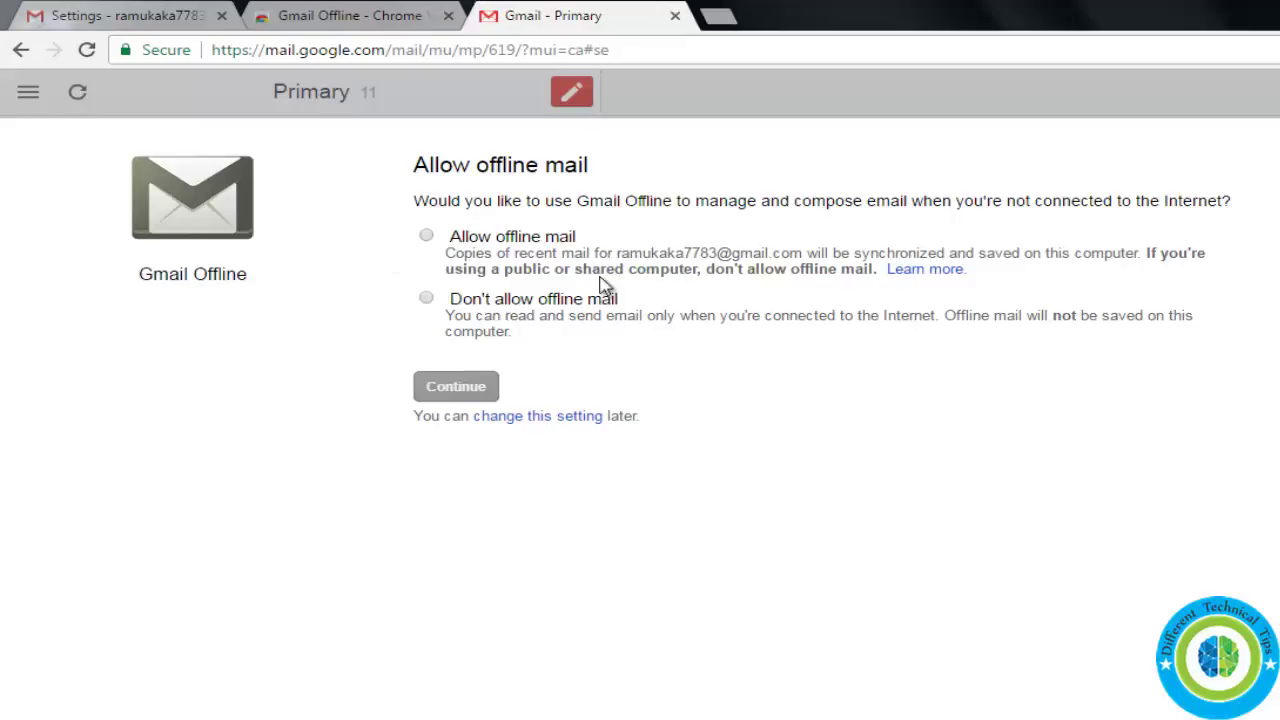
Allow offline mail and load the synced offline inbox of 11 messages.
{"action": "left_click", "coordinate": [427, 237]}
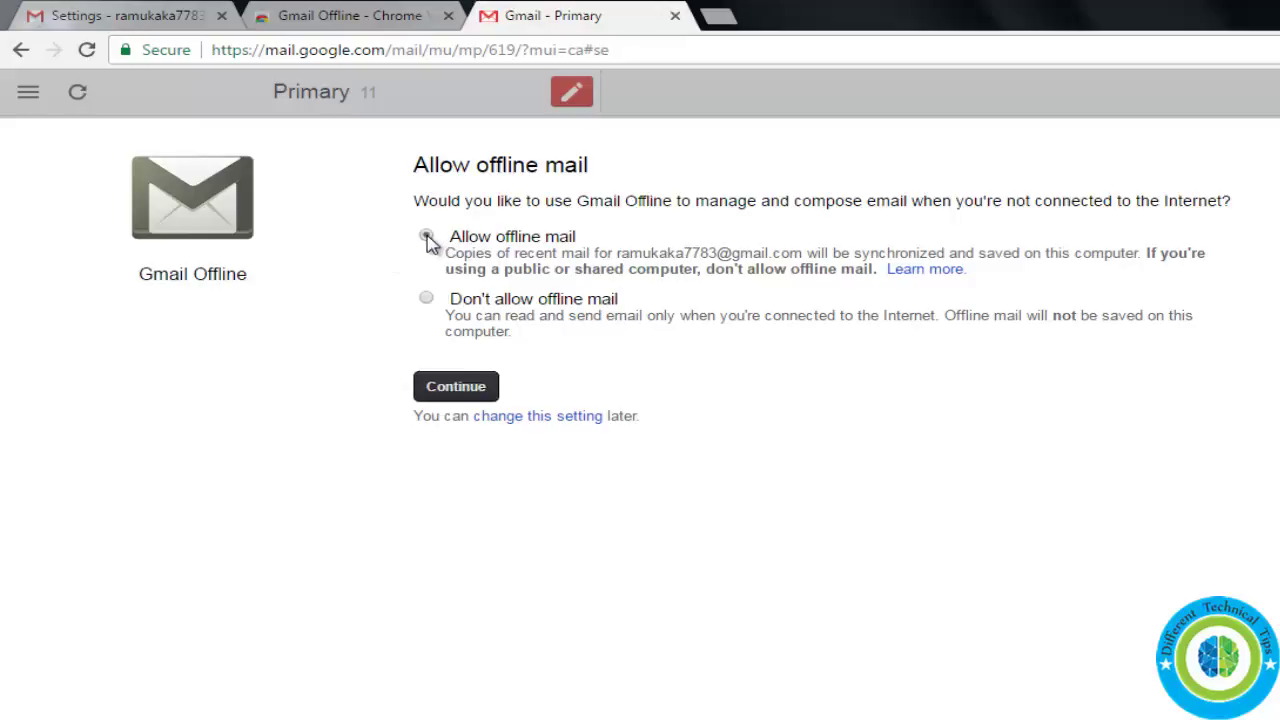
{"action": "left_click", "coordinate": [457, 387]}
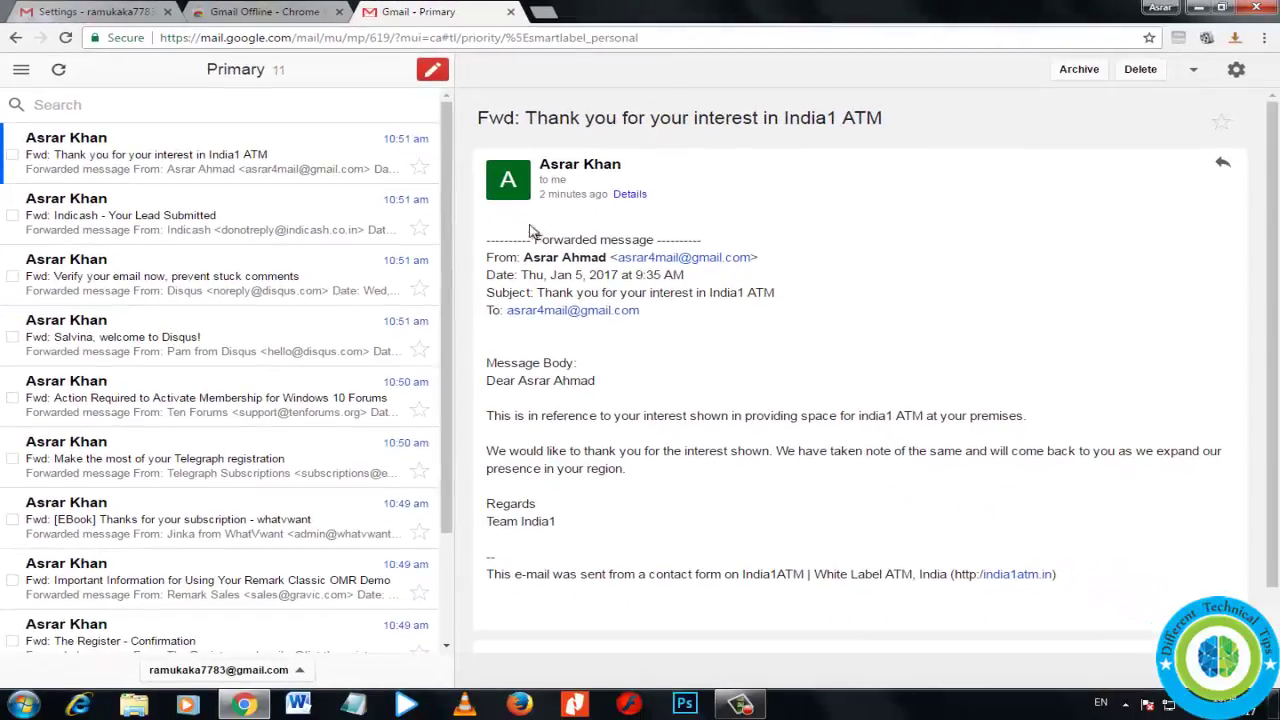
{"action": "scroll", "coordinate": [448, 300], "scroll_direction": "down", "scroll_amount": 2}
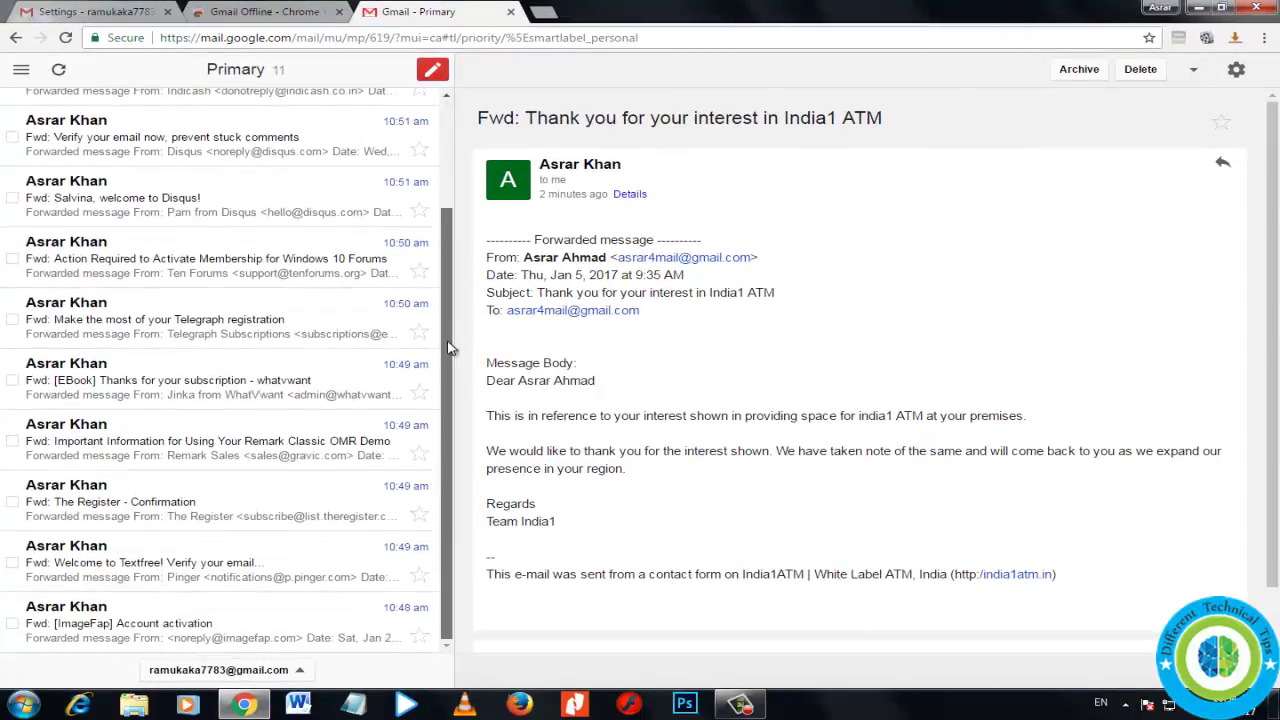
{"action": "scroll", "coordinate": [446, 370], "scroll_direction": "up", "scroll_amount": 2}
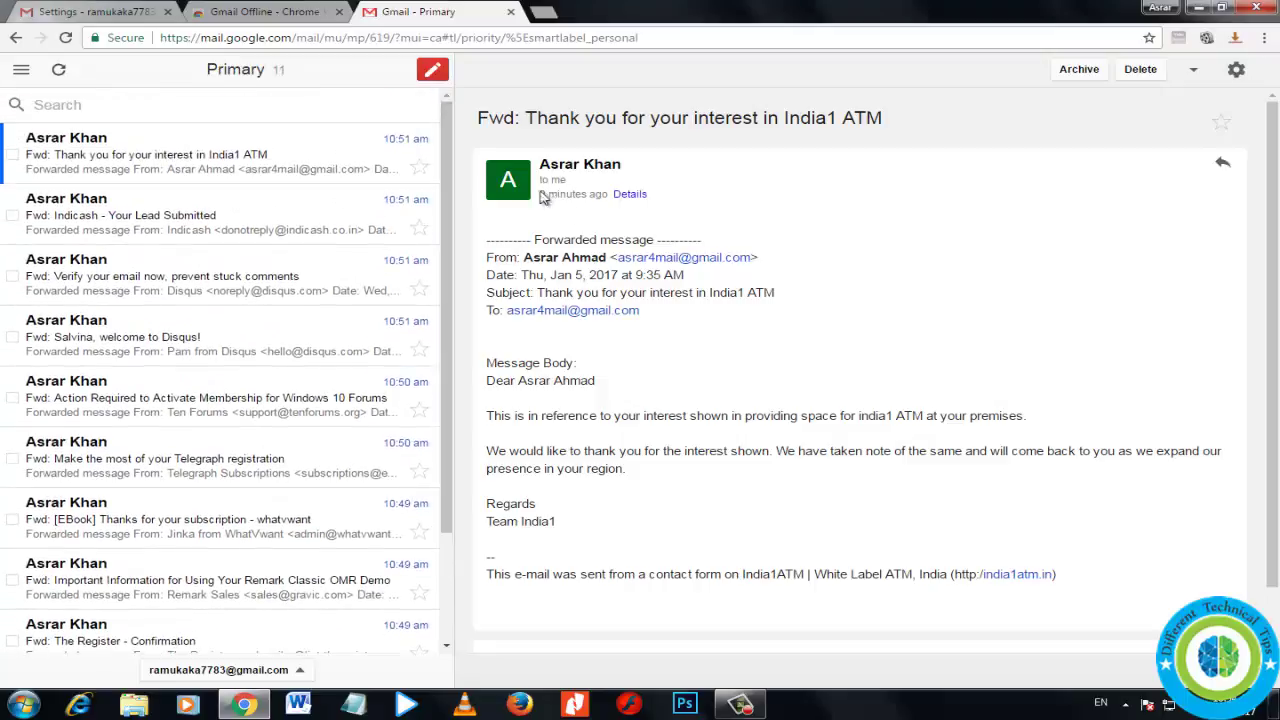
{"action": "scroll", "coordinate": [621, 393], "scroll_direction": "down", "scroll_amount": 1}
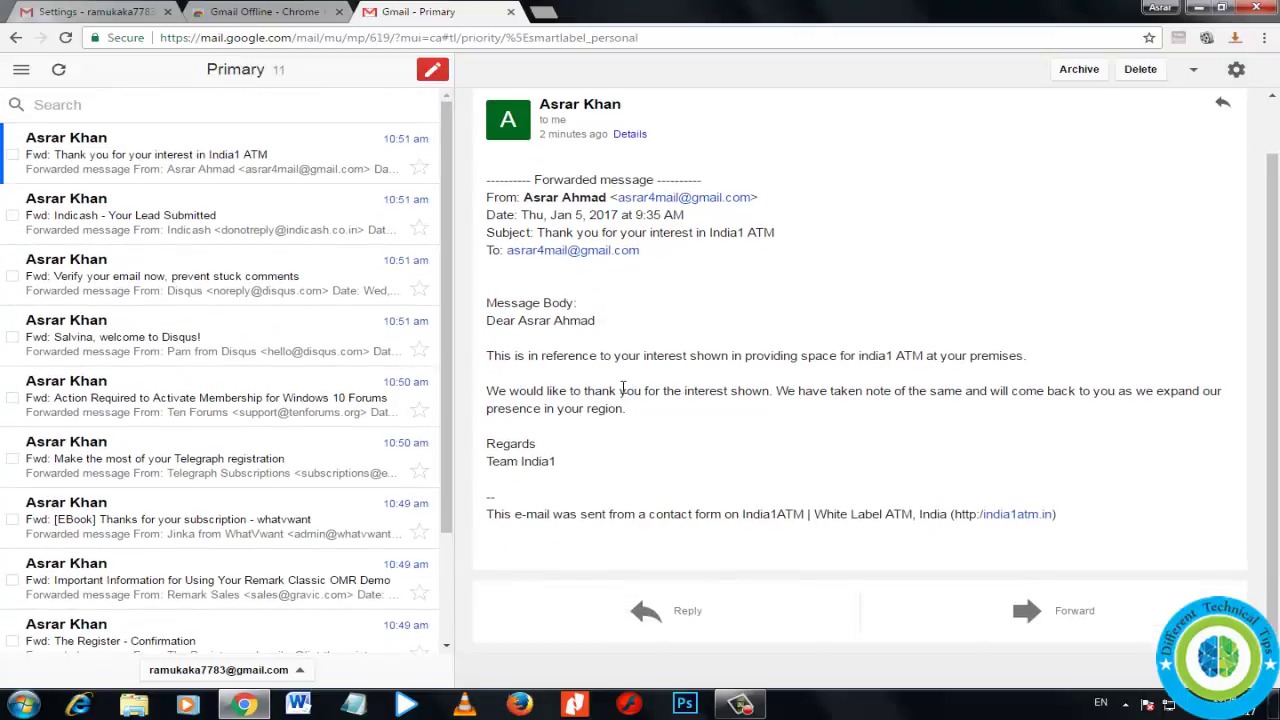
{"action": "scroll", "coordinate": [621, 390], "scroll_direction": "up", "scroll_amount": 1}
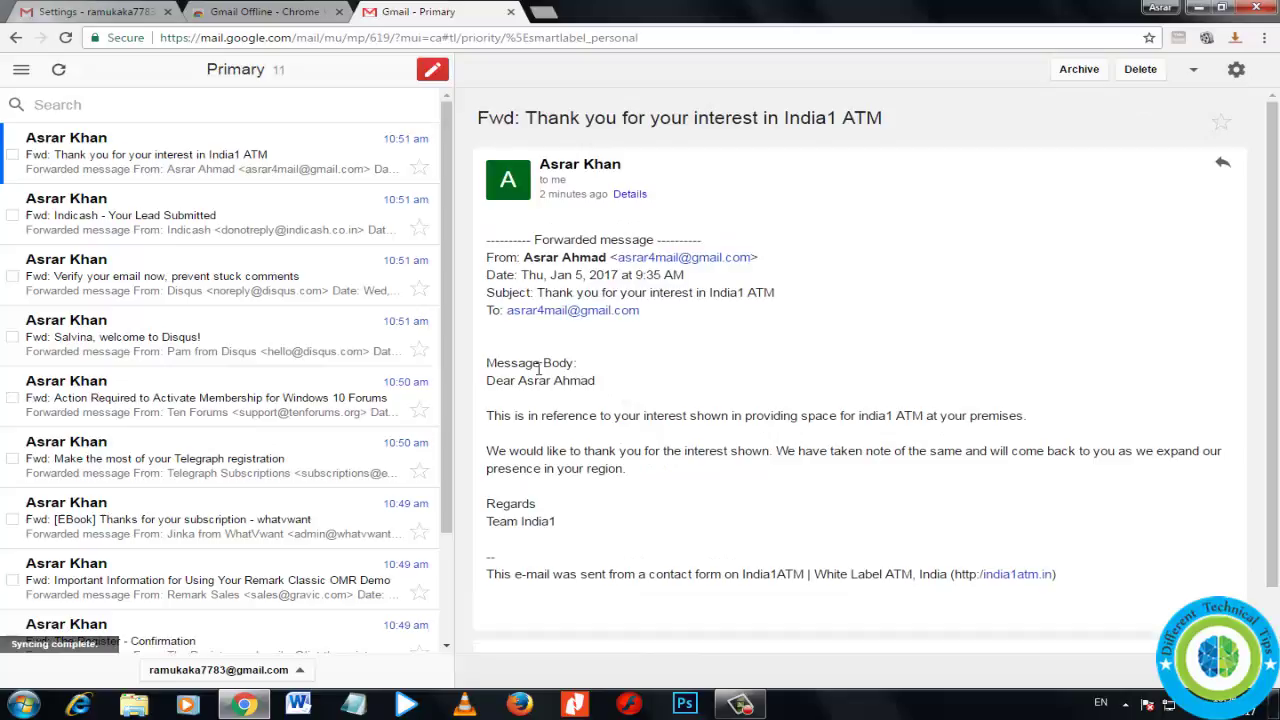
Browse the Promotions category, then return to the Primary inbox.
{"action": "left_click", "coordinate": [20, 72]}
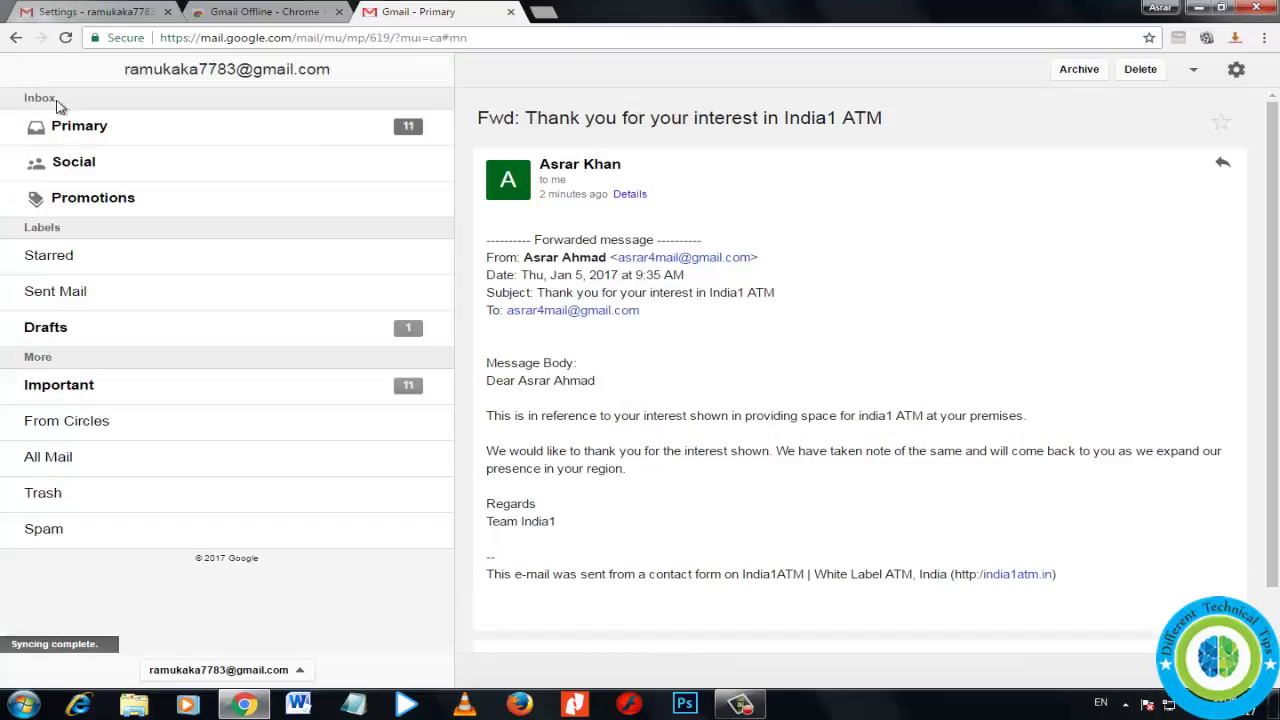
{"action": "left_click", "coordinate": [90, 130]}
{"action": "left_click", "coordinate": [24, 73]}
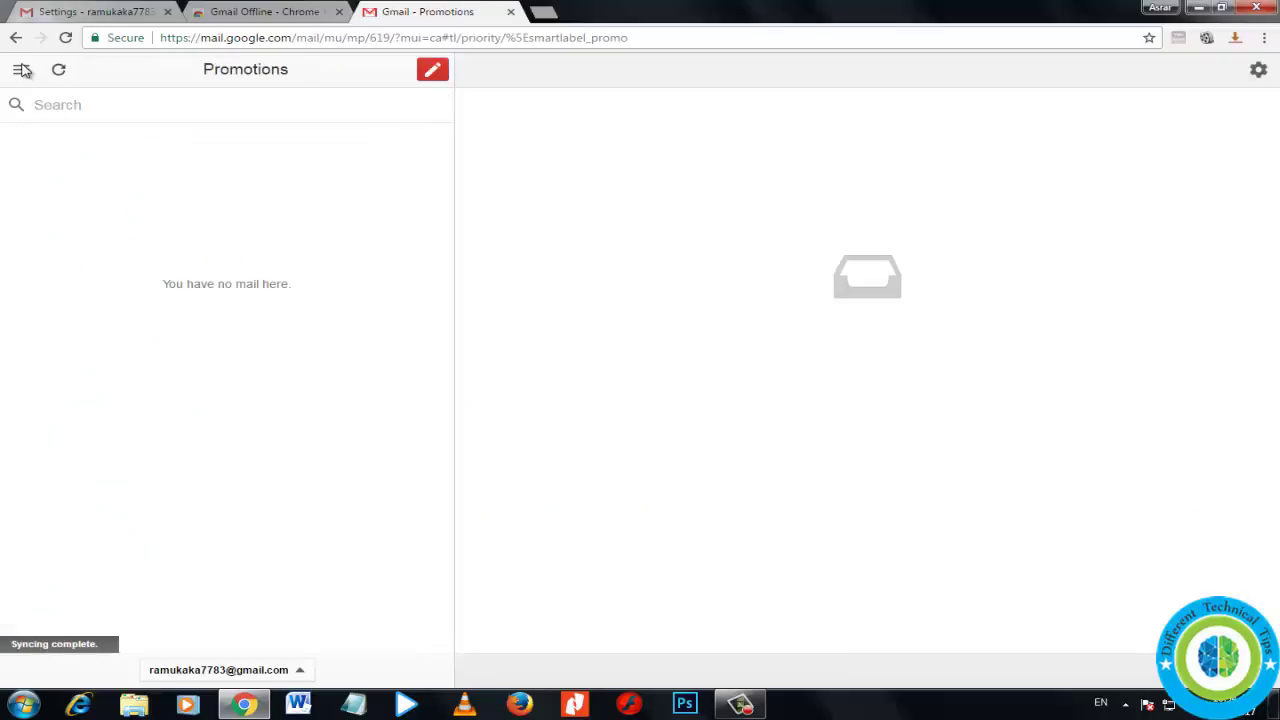
{"action": "left_click", "coordinate": [22, 70]}
{"action": "left_click", "coordinate": [70, 130]}
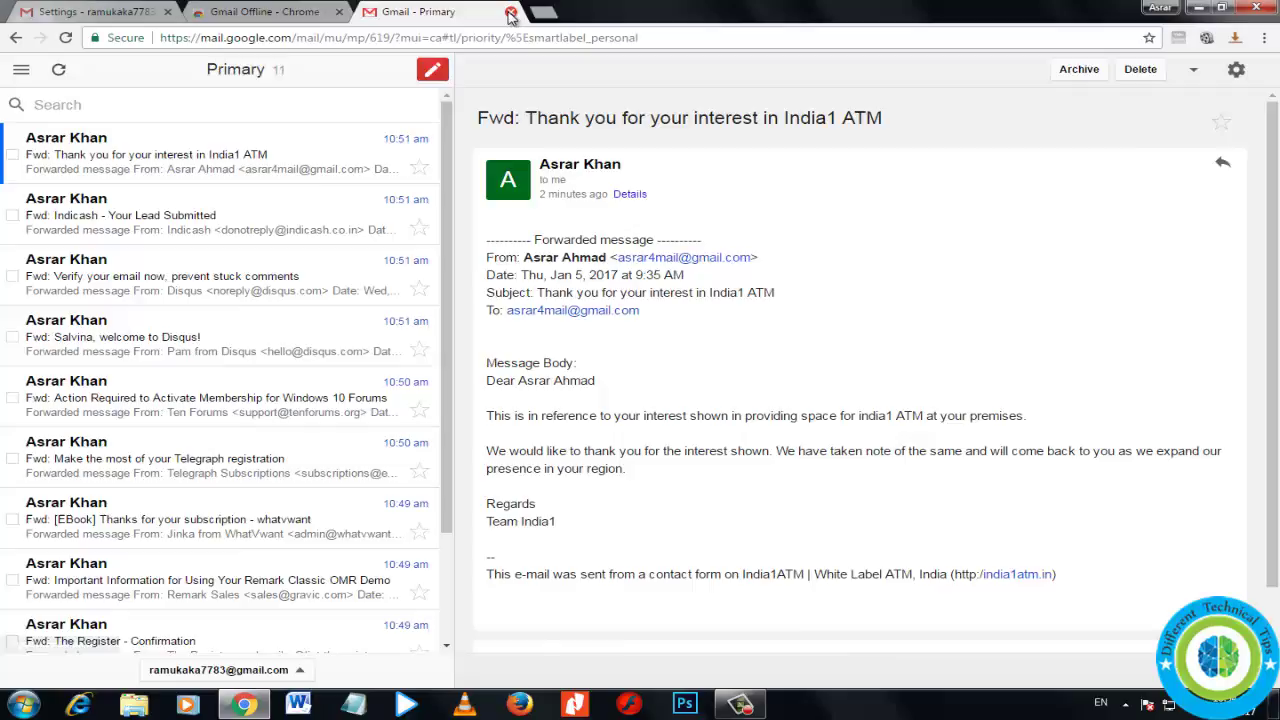
Close the online Gmail and Chrome Web Store tabs and bring up the Google account options.
{"action": "left_click", "coordinate": [510, 12]}
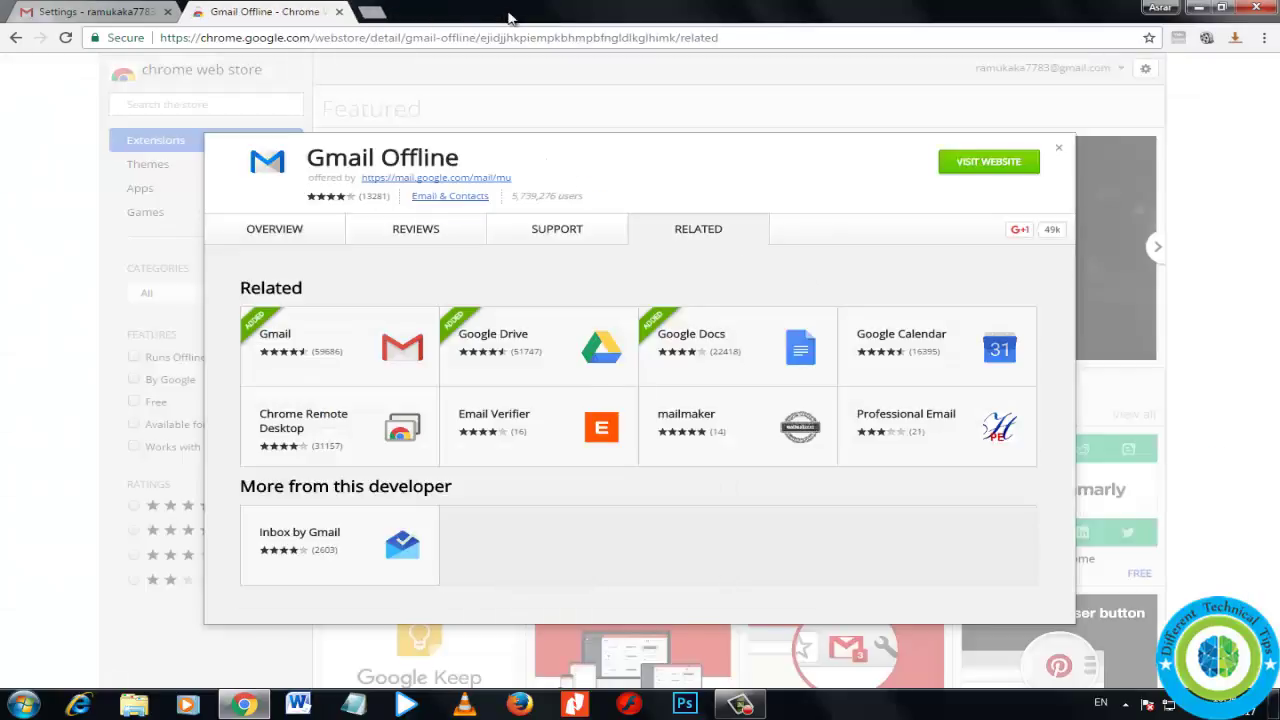
{"action": "left_click", "coordinate": [1060, 151]}
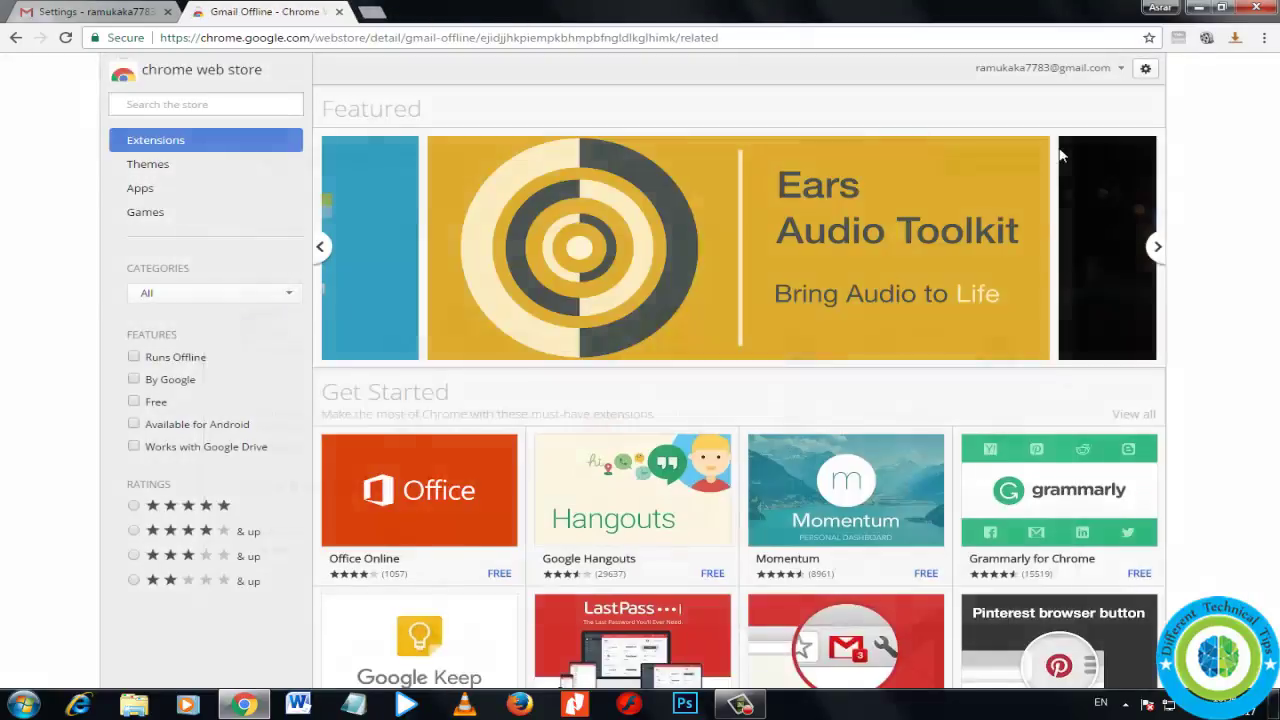
{"action": "left_click", "coordinate": [340, 12]}
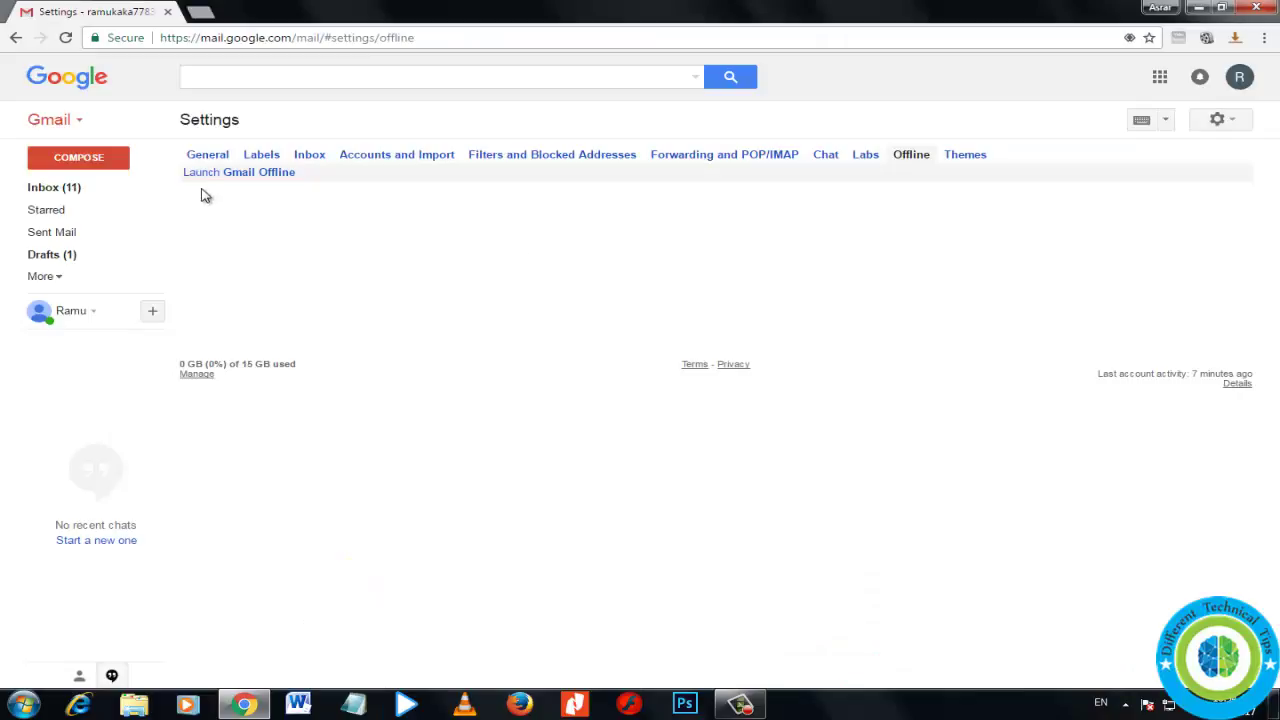
{"action": "left_click", "coordinate": [1240, 79]}
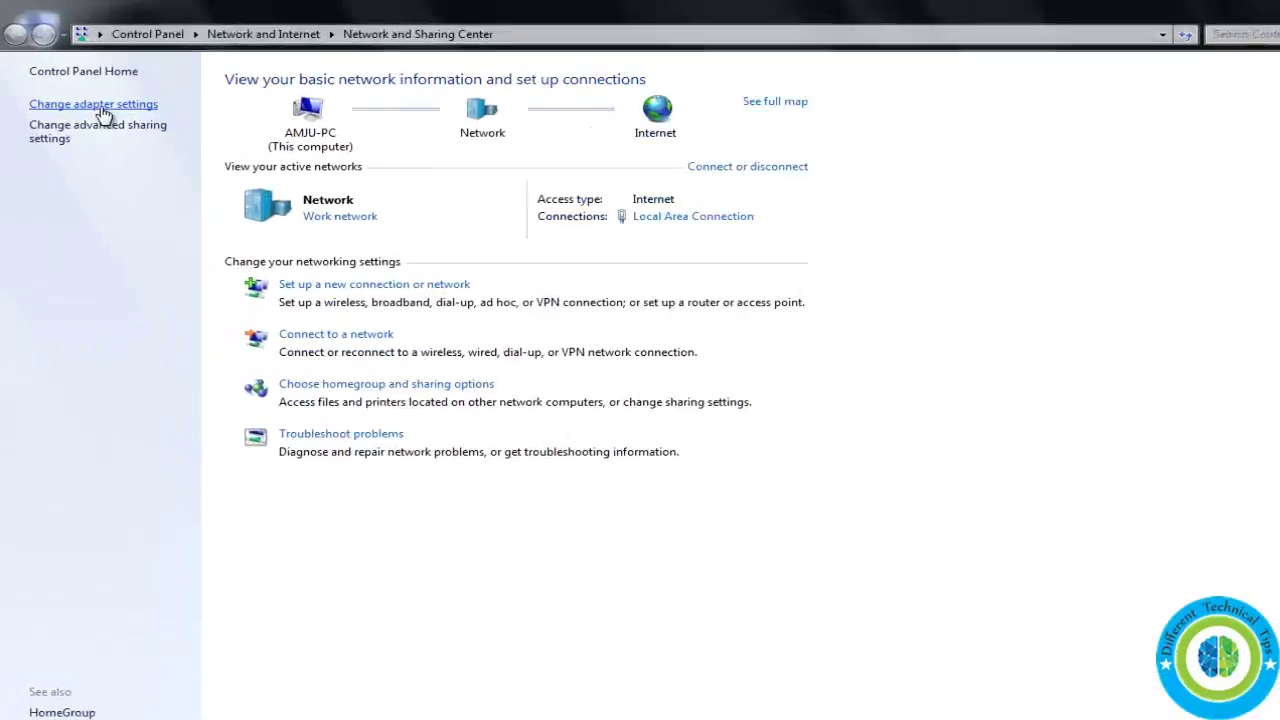
Disable the Local Area Connection from the list of network connections.
{"action": "left_click", "coordinate": [100, 114]}
{"action": "left_click", "coordinate": [240, 143]}
{"action": "right_click", "coordinate": [240, 143]}
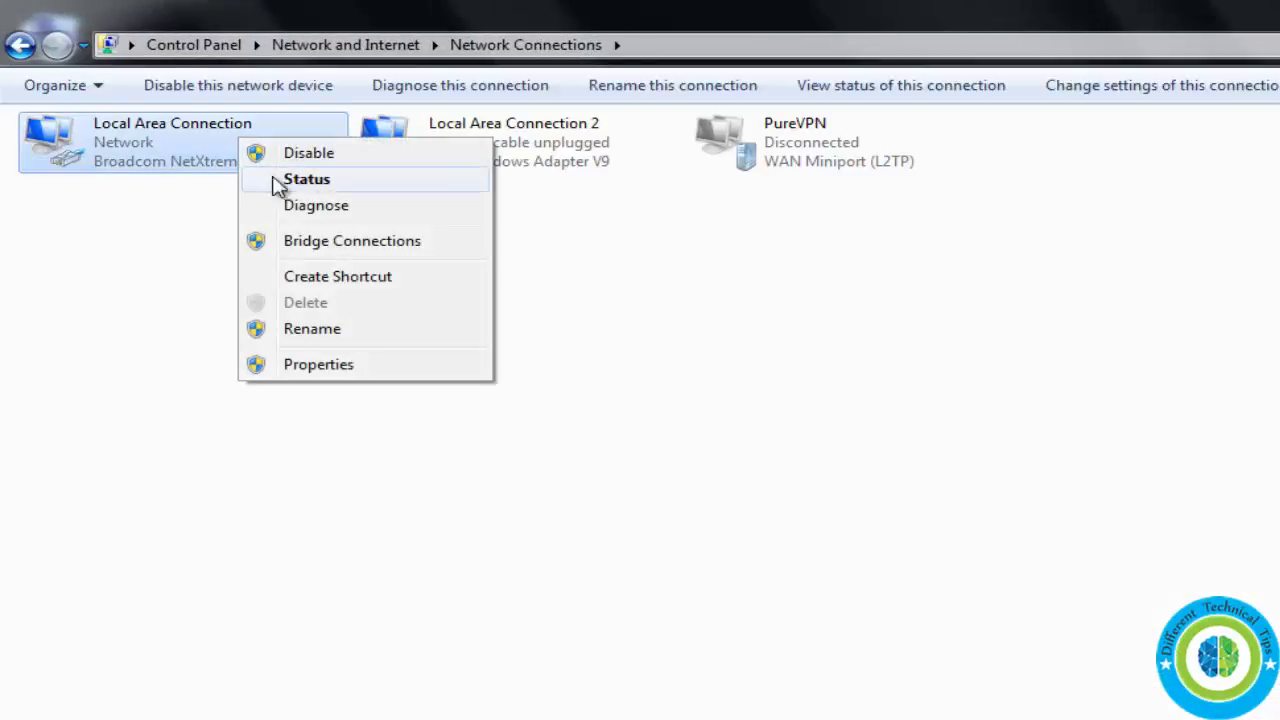
{"action": "left_click", "coordinate": [298, 155]}
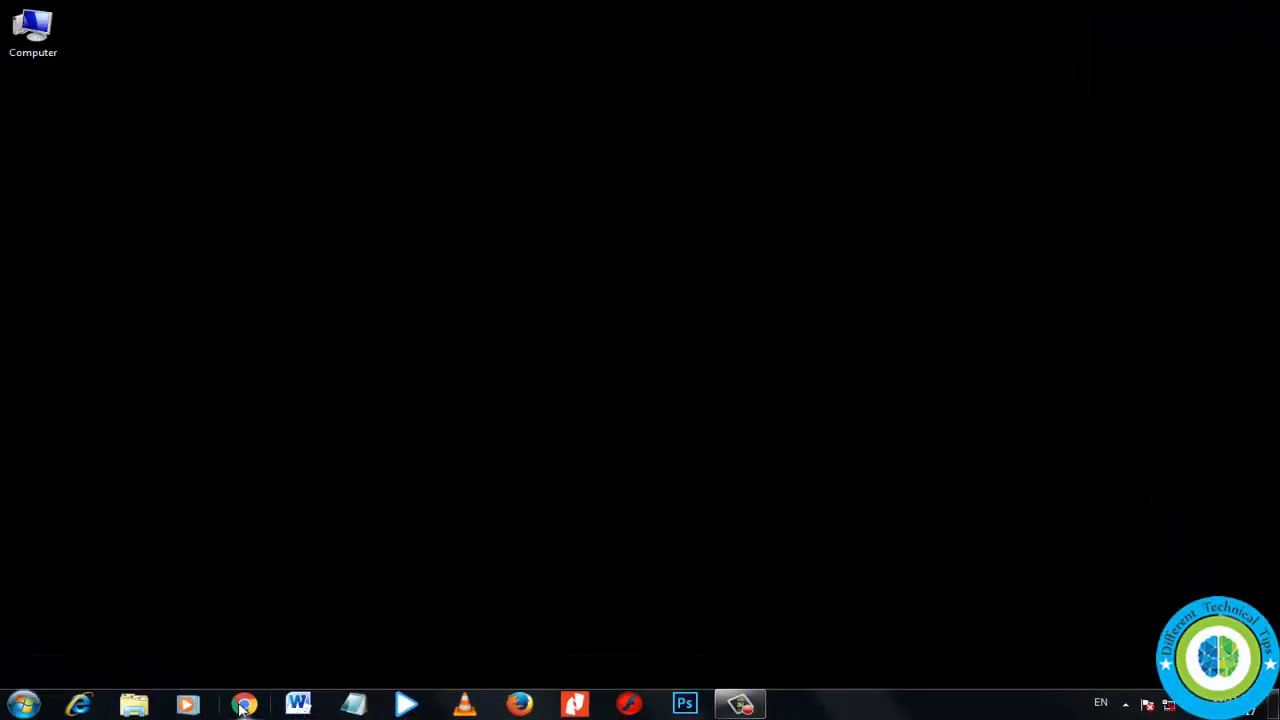
Launch Google Chrome while disconnected to reach the Gmail Offline app.
{"action": "left_click", "coordinate": [244, 706]}
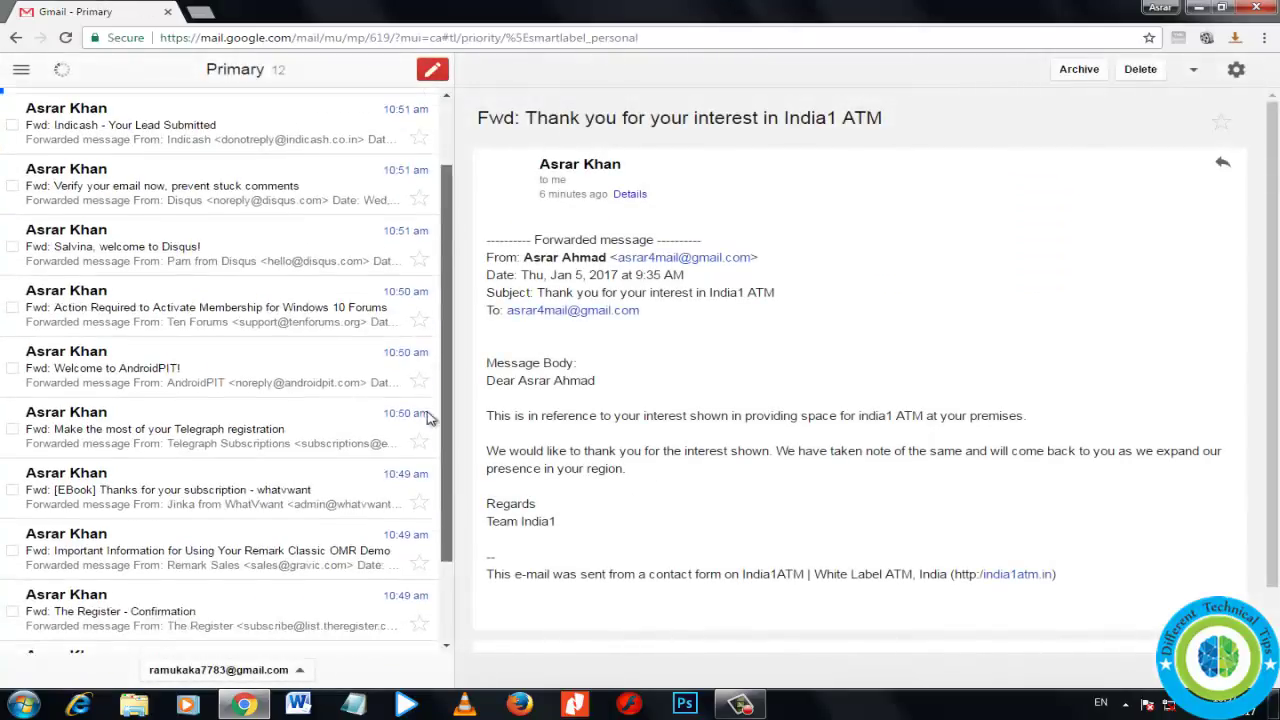
{"action": "scroll", "coordinate": [331, 428], "scroll_direction": "up", "scroll_amount": 3}
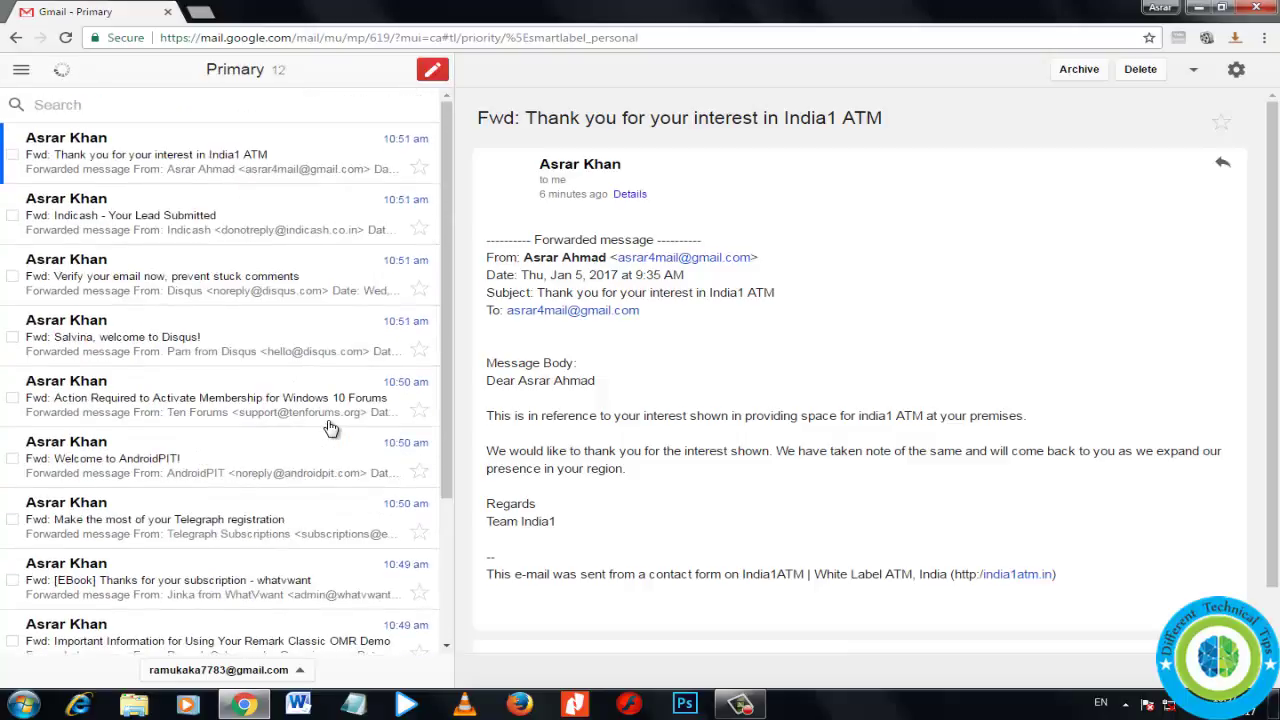
{"action": "scroll", "coordinate": [331, 428], "scroll_direction": "down", "scroll_amount": 2}
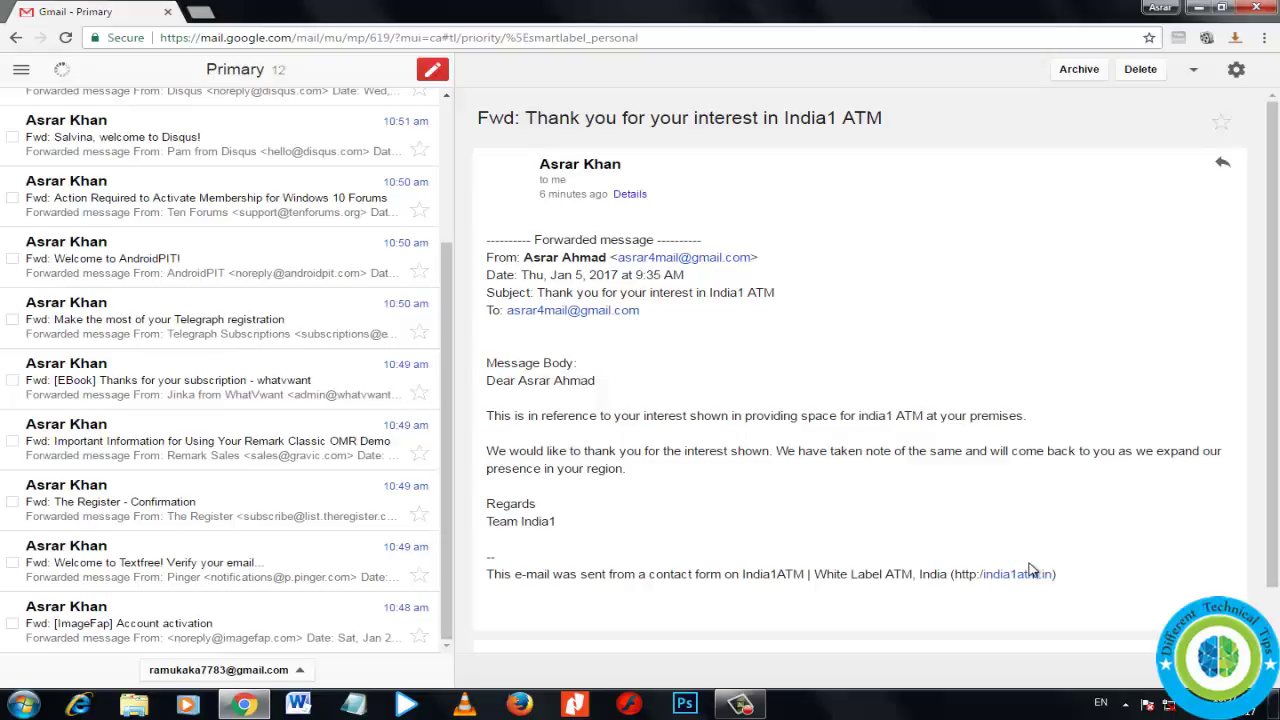
{"action": "scroll", "coordinate": [449, 360], "scroll_direction": "up", "scroll_amount": 2}
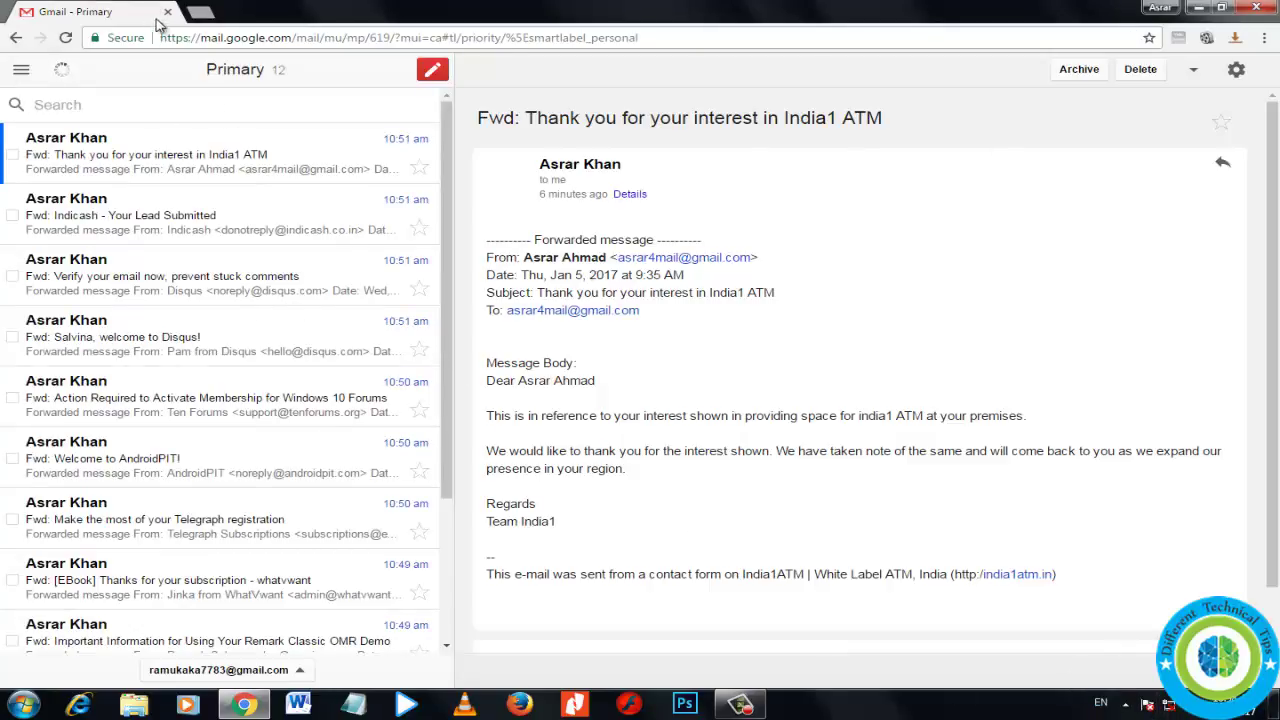
Open Gmail Offline settings and keep mail downloads set to the past week.
{"action": "left_click", "coordinate": [1237, 71]}
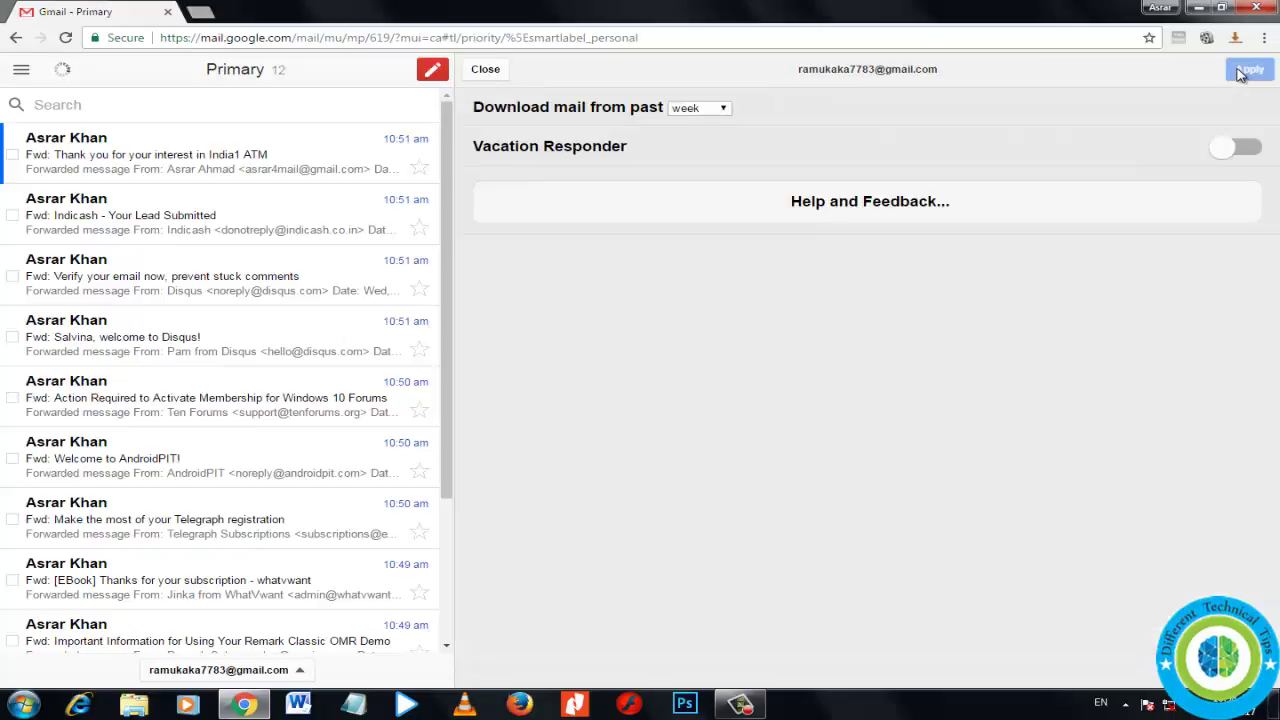
{"action": "left_click", "coordinate": [718, 110]}
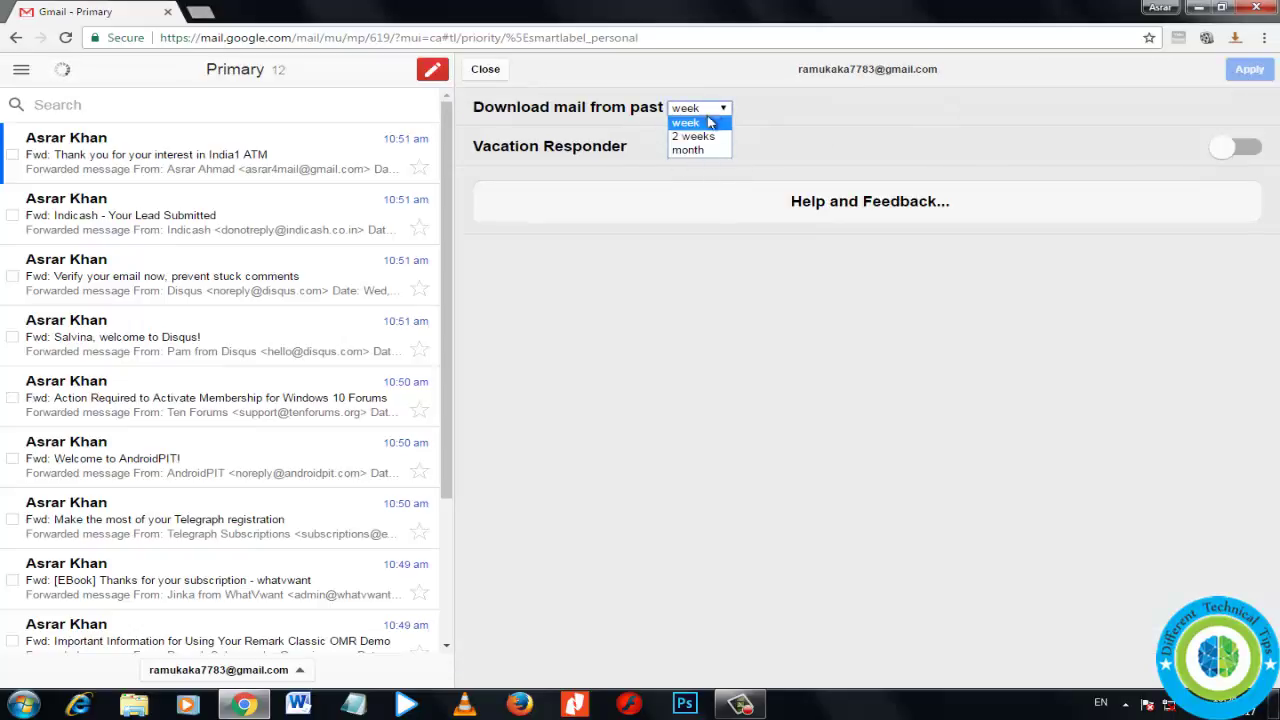
{"action": "left_click", "coordinate": [727, 111]}
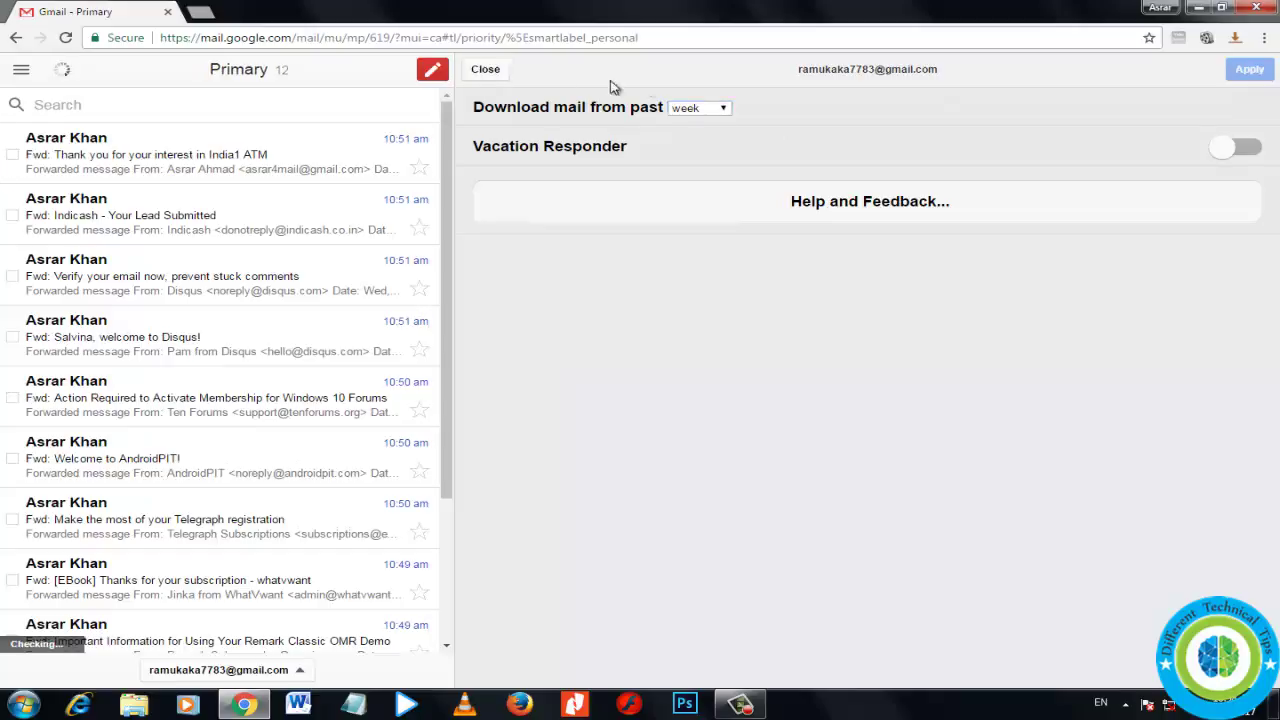
Switch to Sent Mail, select the 'testing mailtrack' message, then close the Chrome window.
{"action": "left_click", "coordinate": [22, 72]}
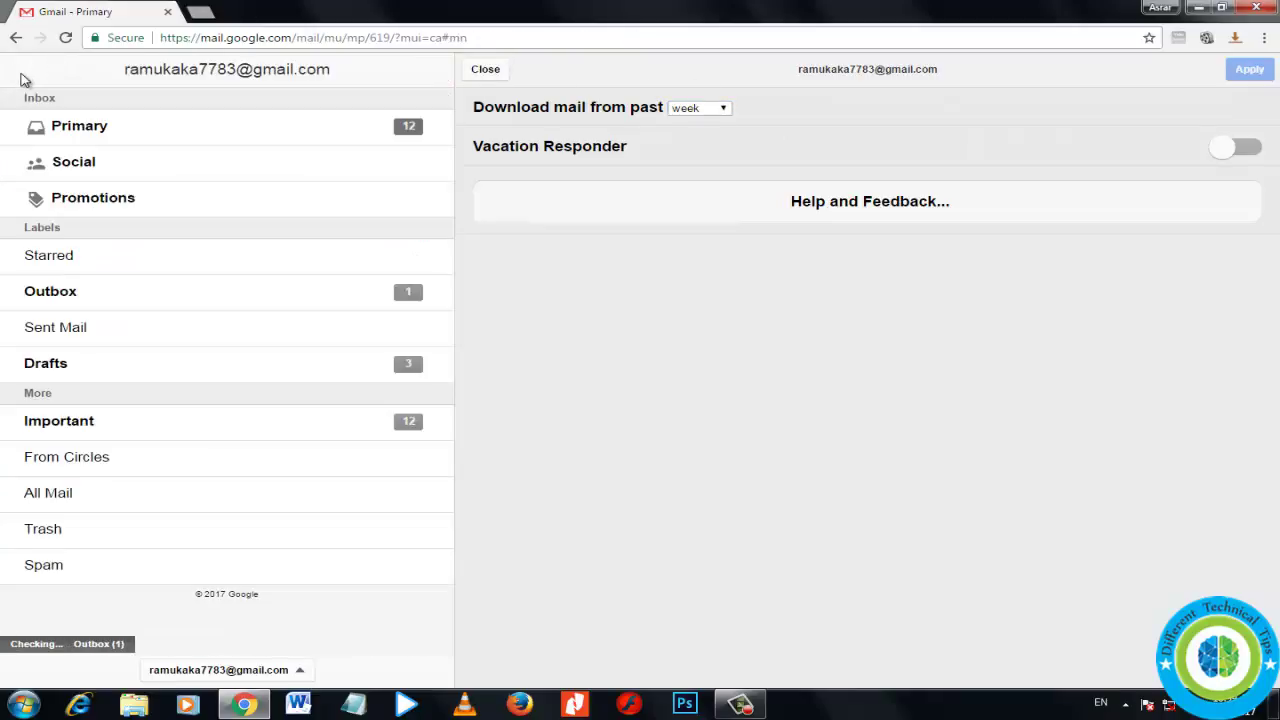
{"action": "left_click", "coordinate": [84, 333]}
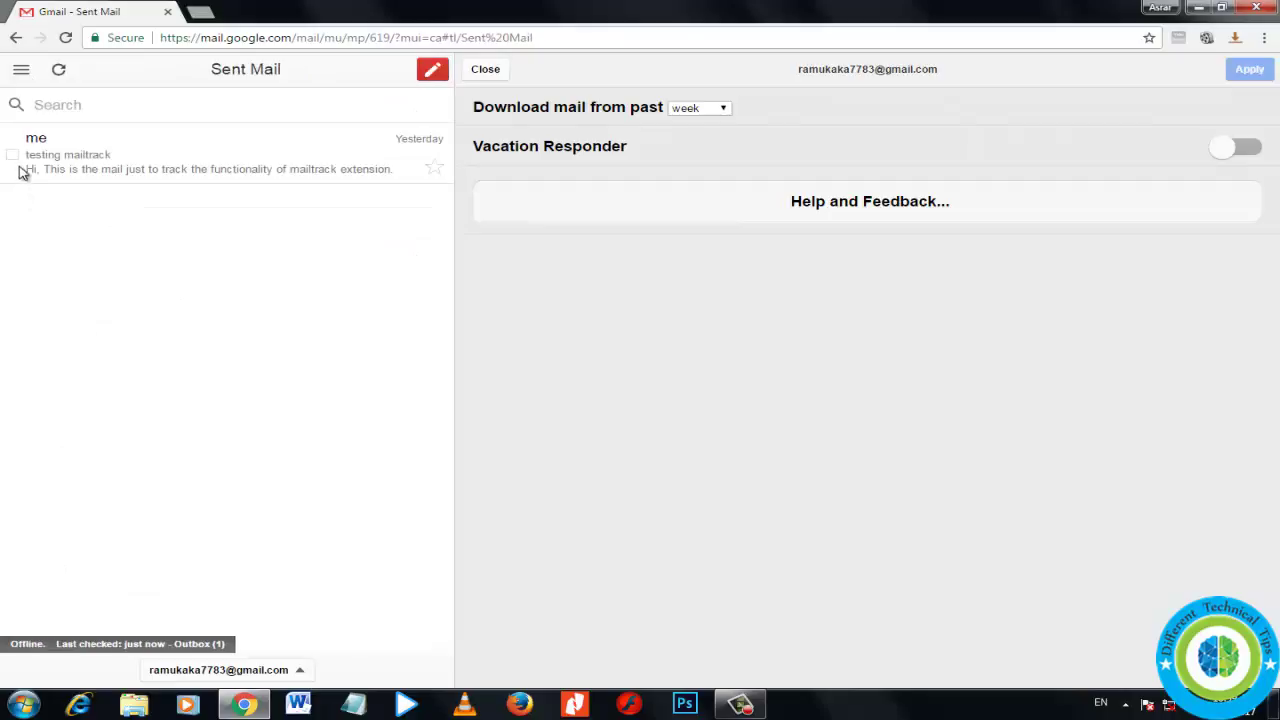
{"action": "left_click", "coordinate": [36, 141]}
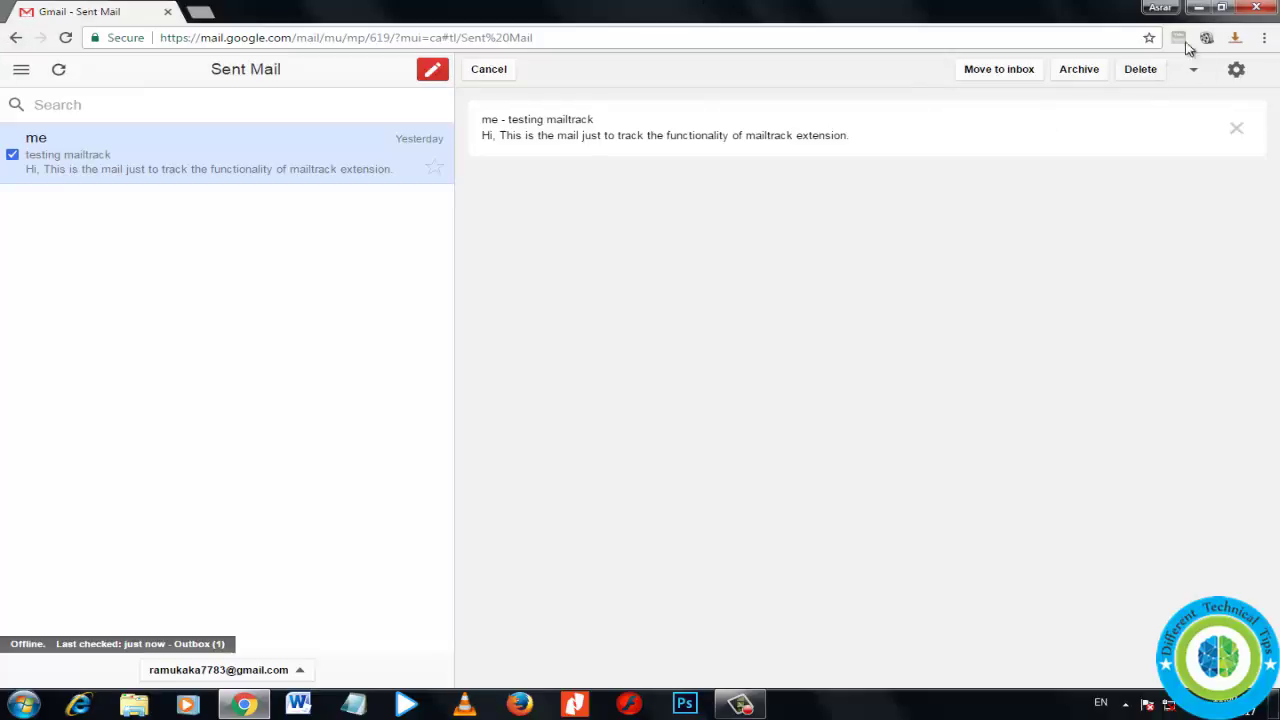
{"action": "left_click", "coordinate": [1257, 9]}
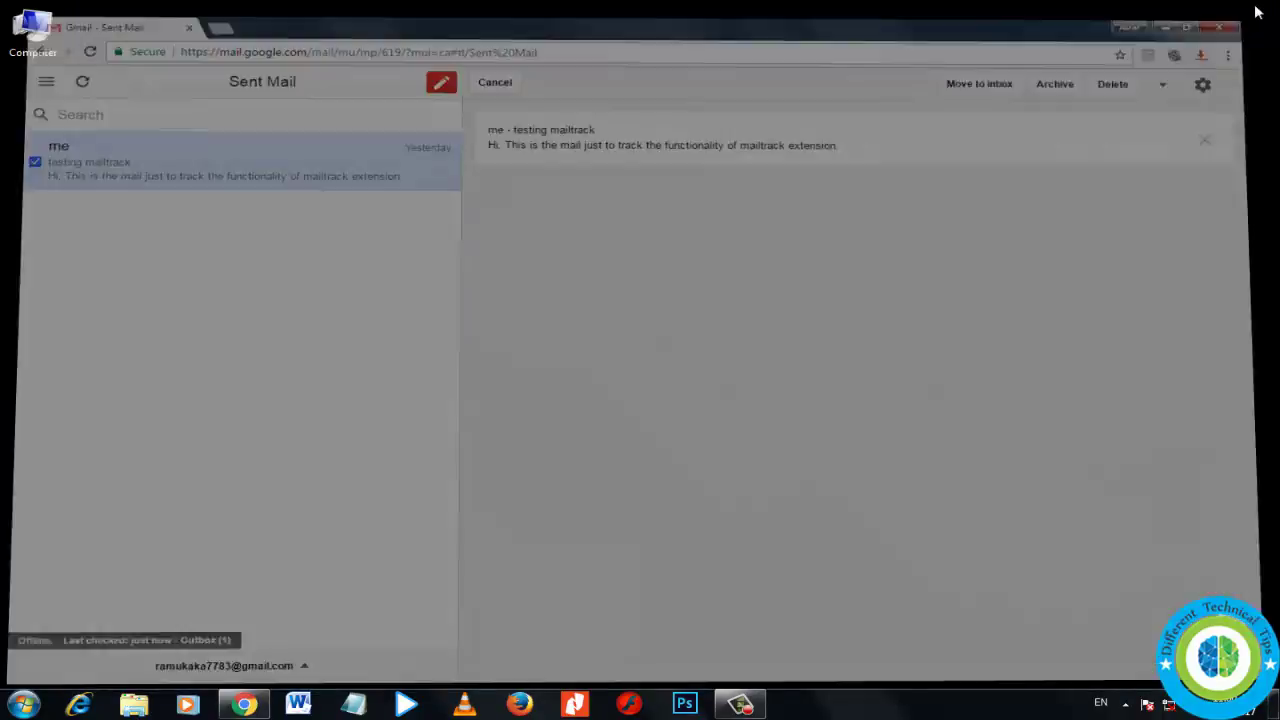